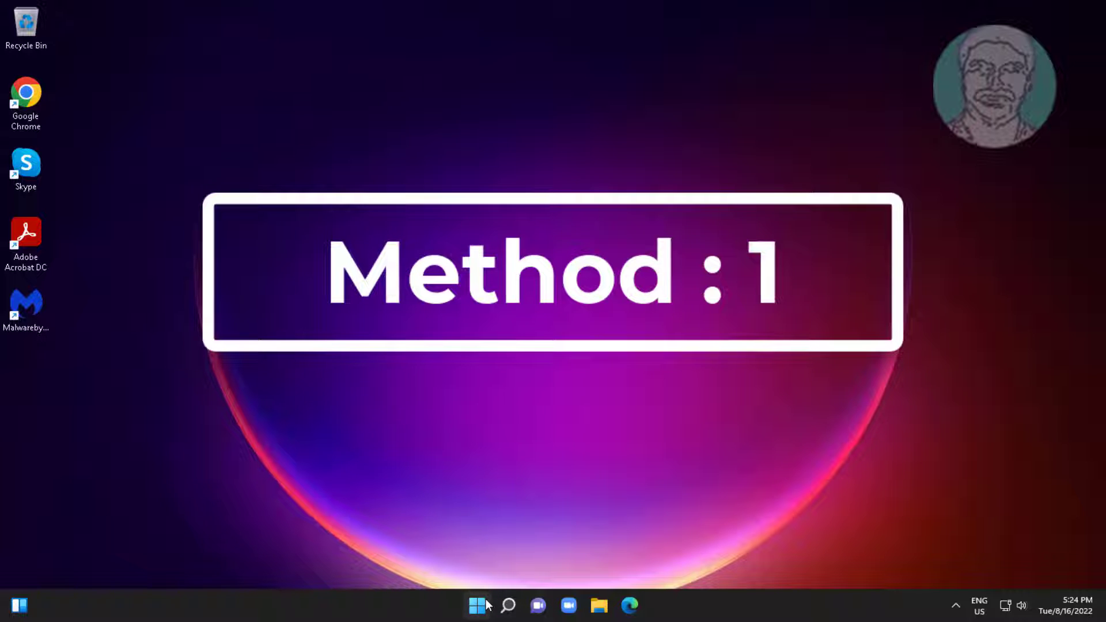
Launch the Settings app from the Start menu
left_click(478, 605)
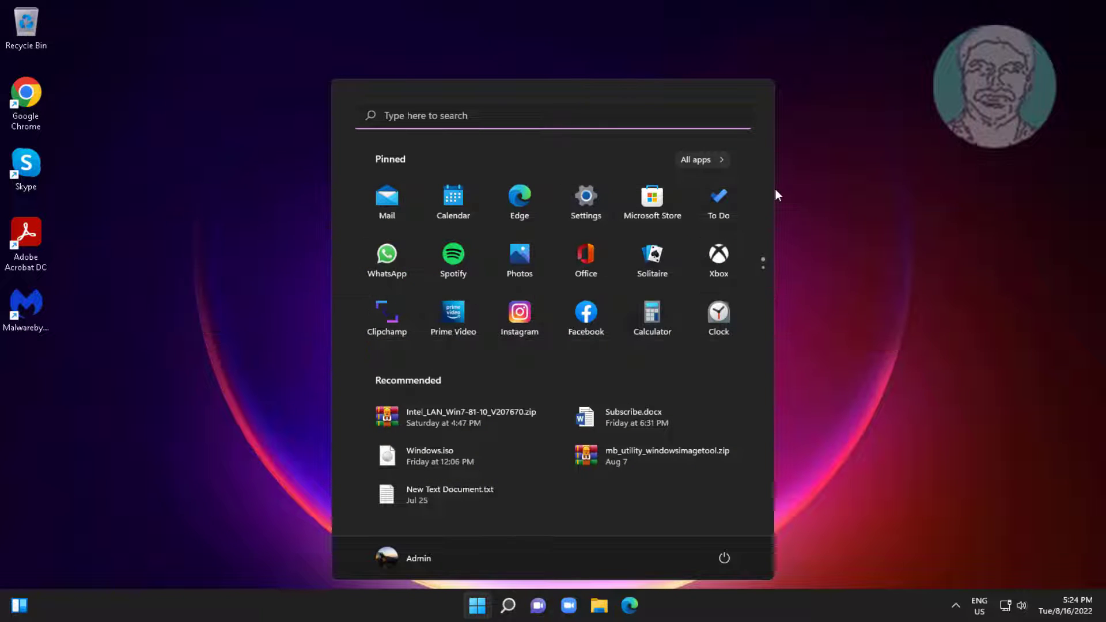
left_click(572, 197)
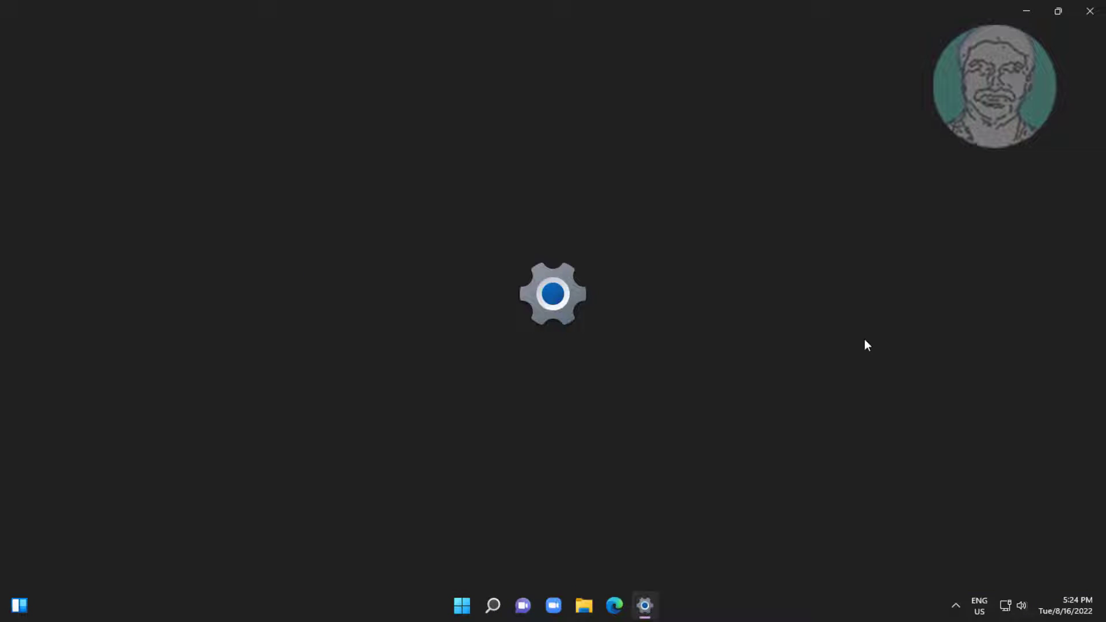
scroll(370, 467, "down", 5)
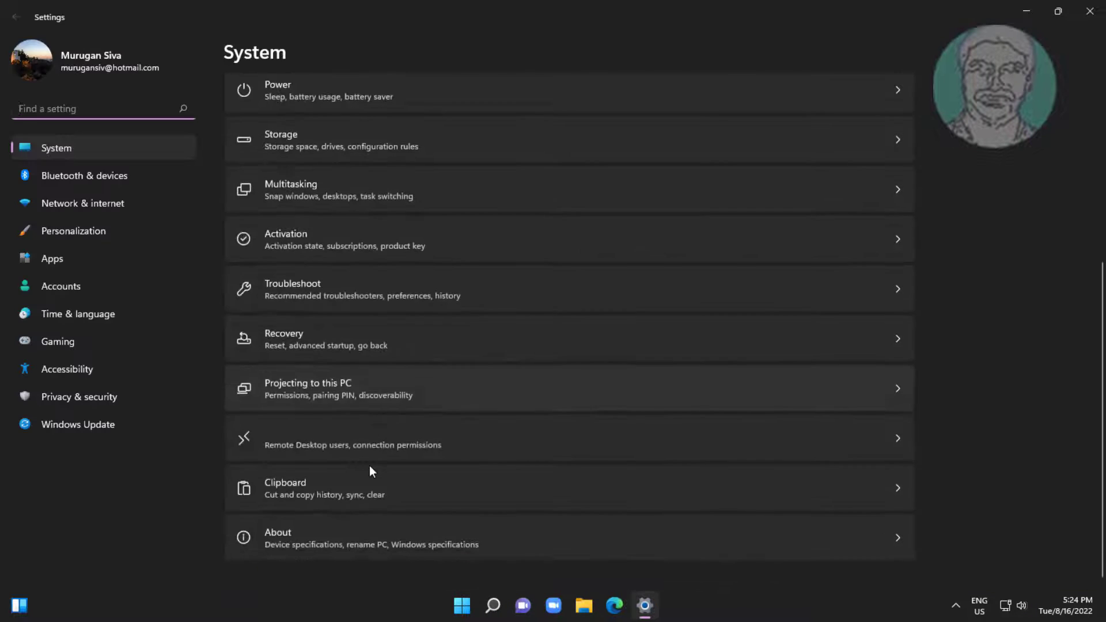
Run the Windows Update troubleshooter under Other troubleshooters, dismiss its report, and close Settings
left_click(320, 291)
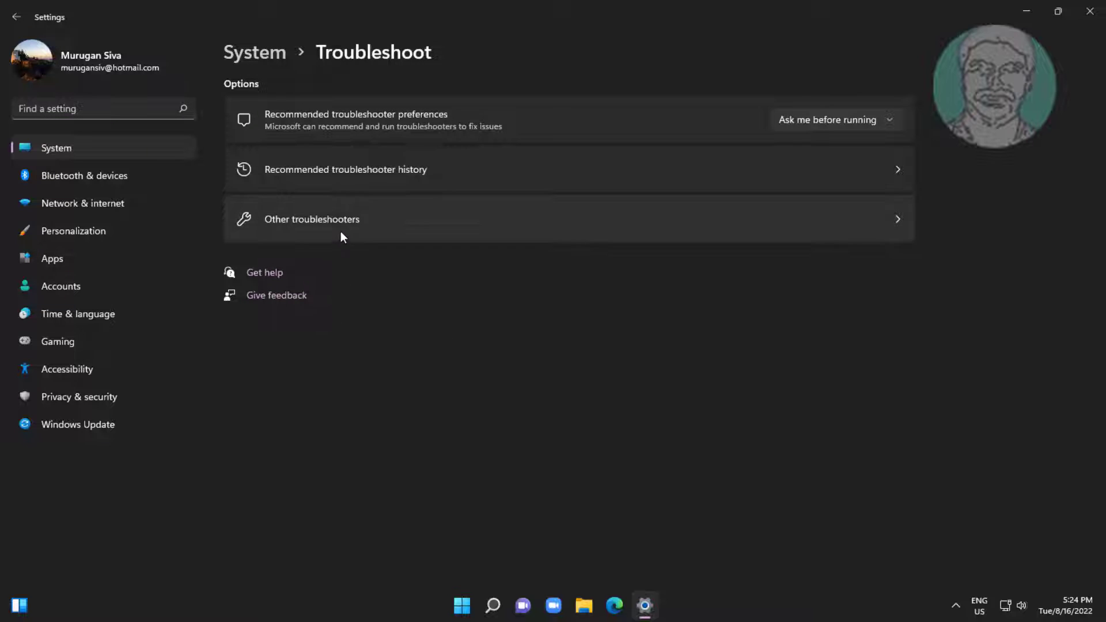
left_click(341, 229)
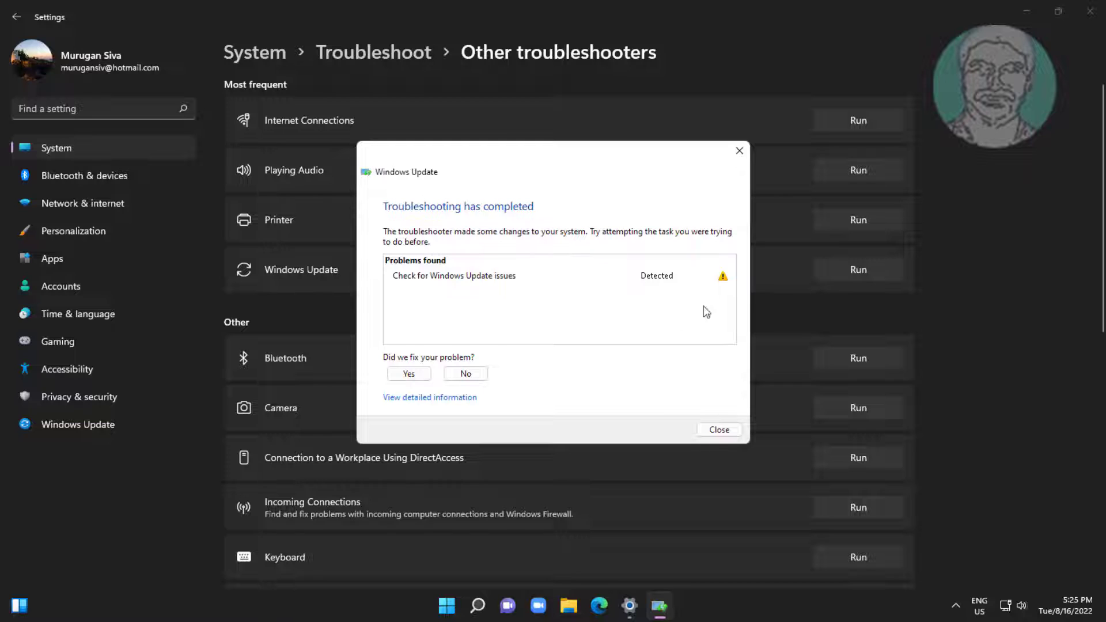
left_click(718, 429)
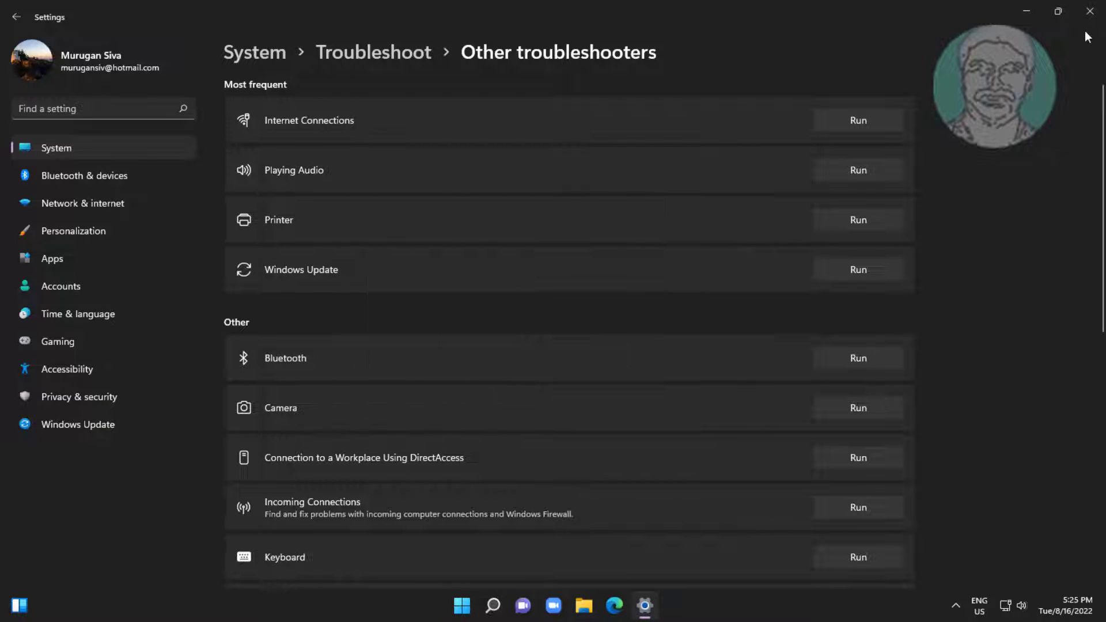
left_click(1089, 12)
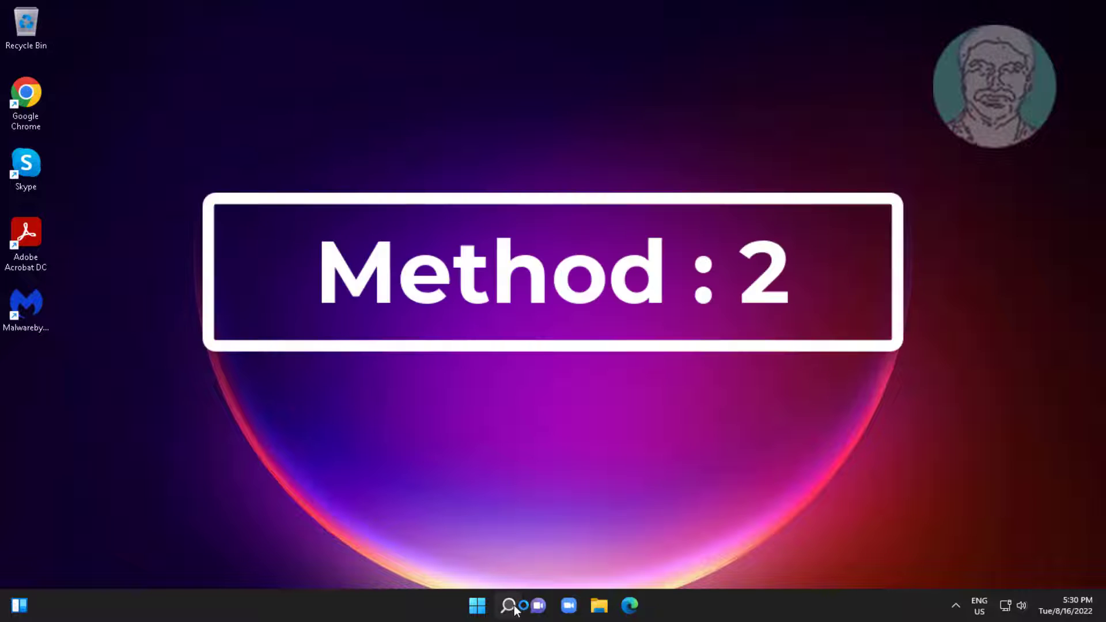
Bring up Windows Search to look for the Services app
left_click(509, 605)
type("ser")
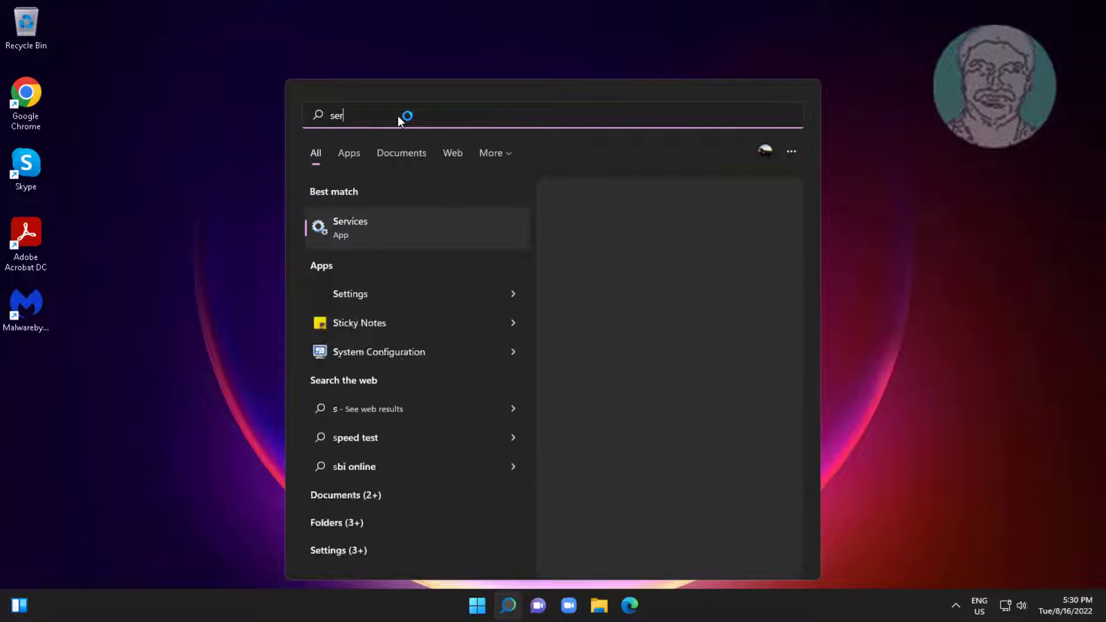
type("vices")
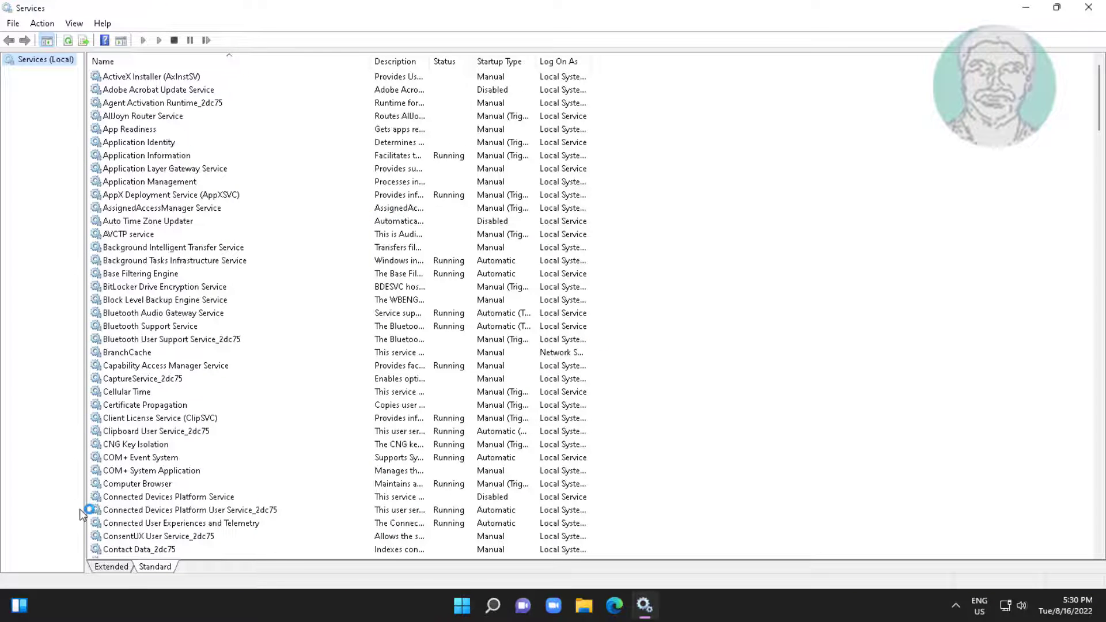
Set the Windows Update service's startup type to Manual and stop it
left_click(110, 395)
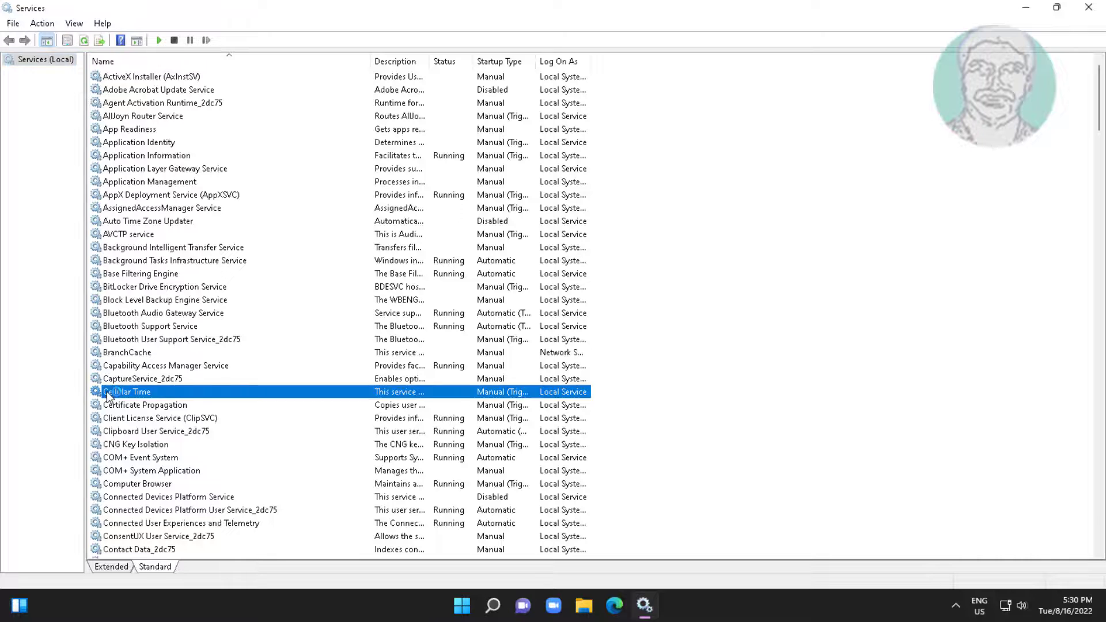
key("w")
scroll(221, 480, "down", 4)
left_click(168, 445)
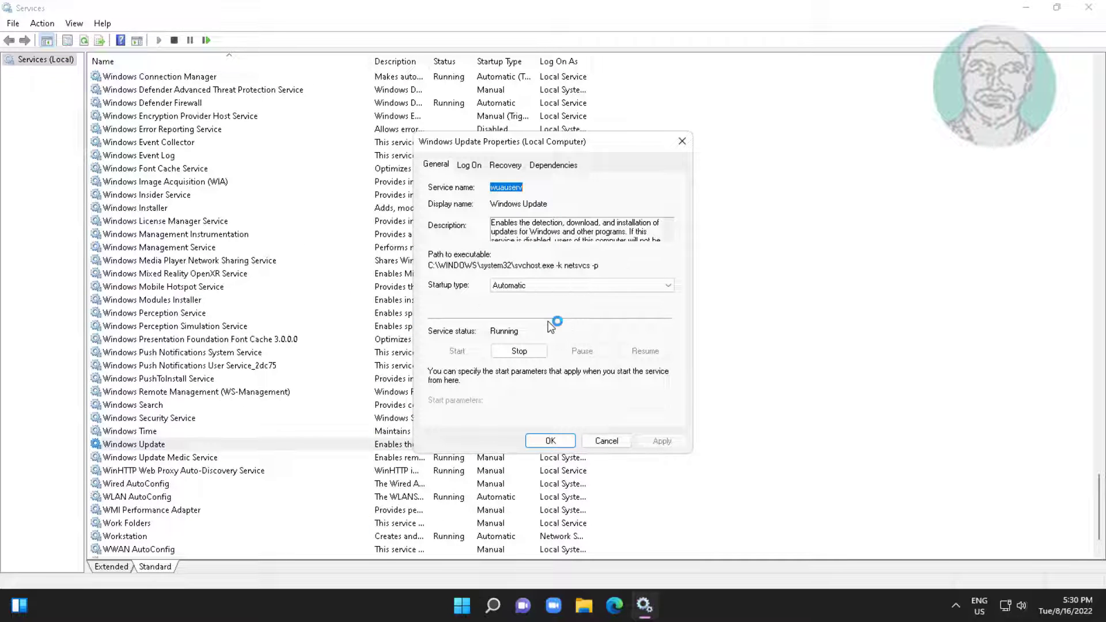
left_click(566, 285)
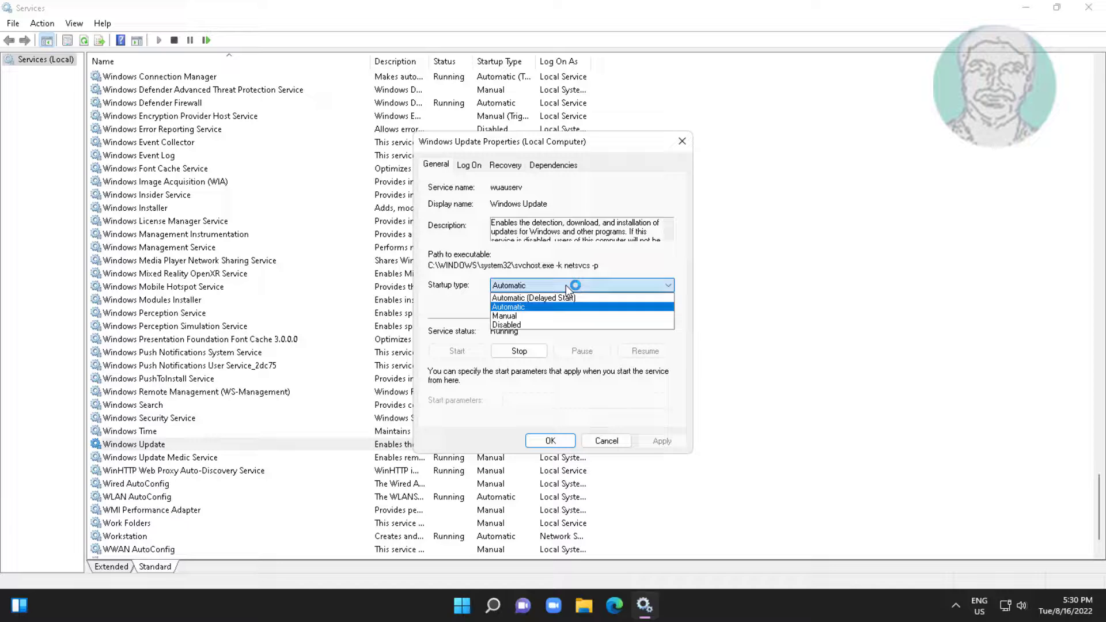
left_click(515, 318)
left_click(520, 352)
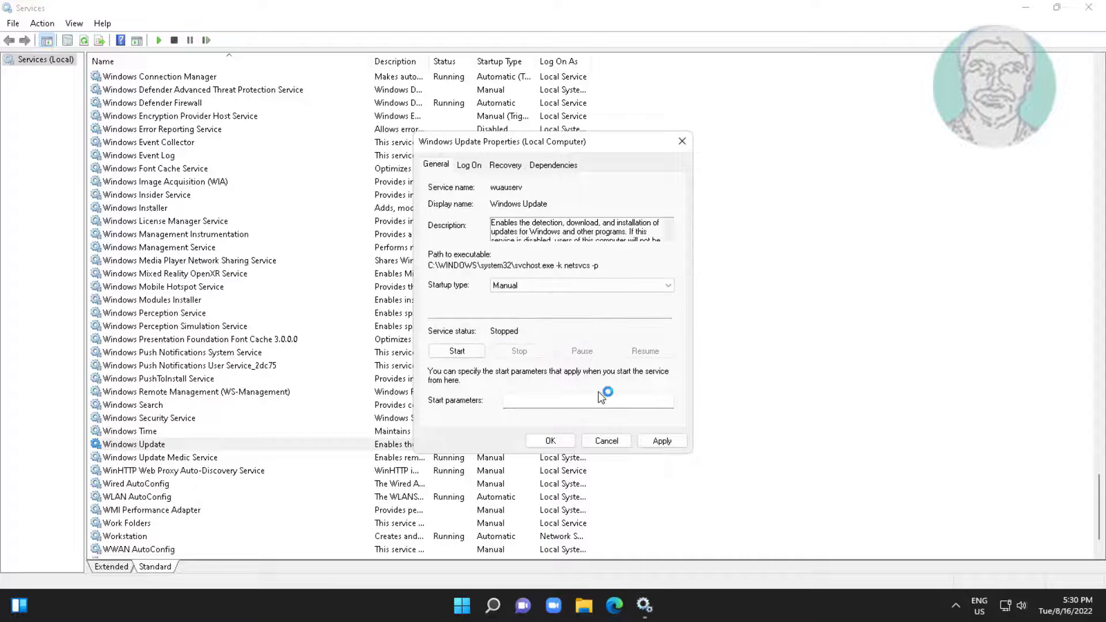
left_click(550, 441)
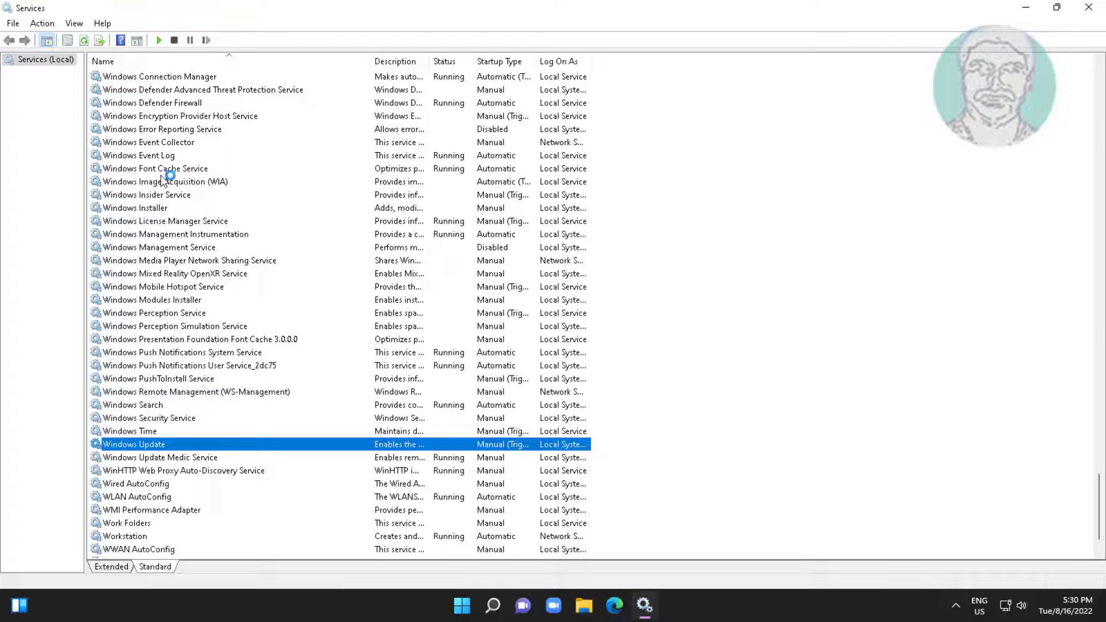
scroll(165, 177, "up", 15)
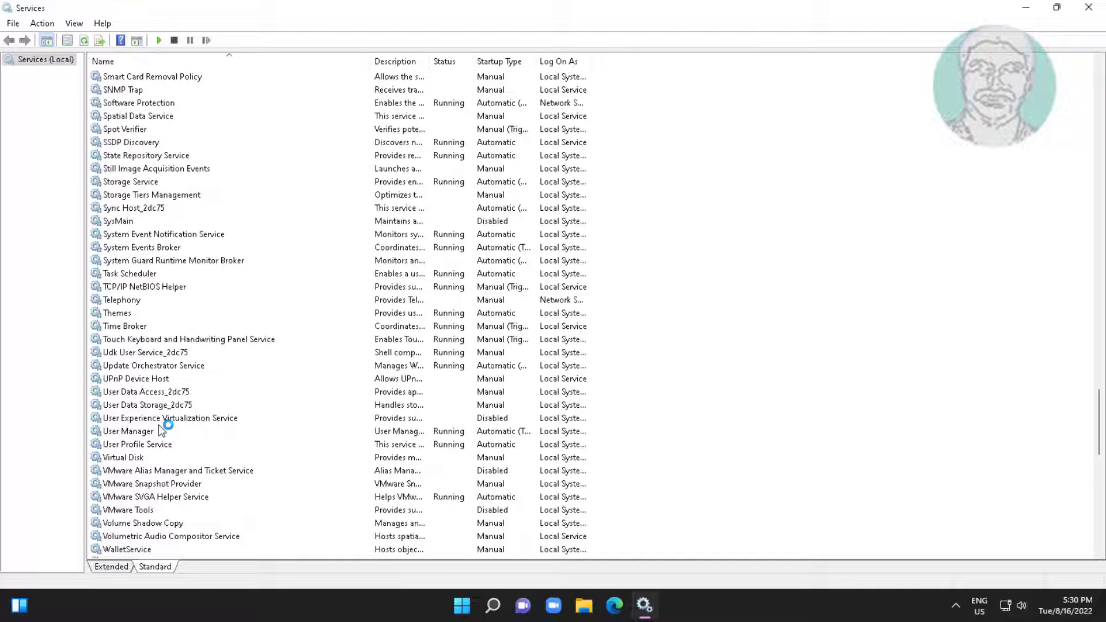
Set Update Orchestrator Service to Manual, stop it, and minimize Services
double_click(207, 365)
left_click(584, 290)
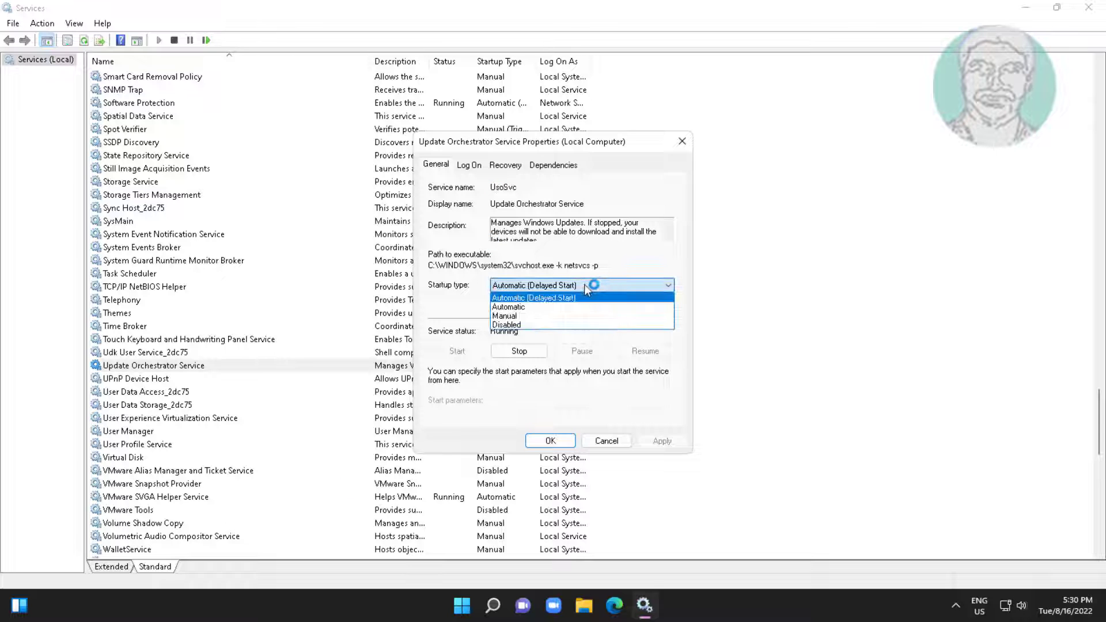
left_click(518, 317)
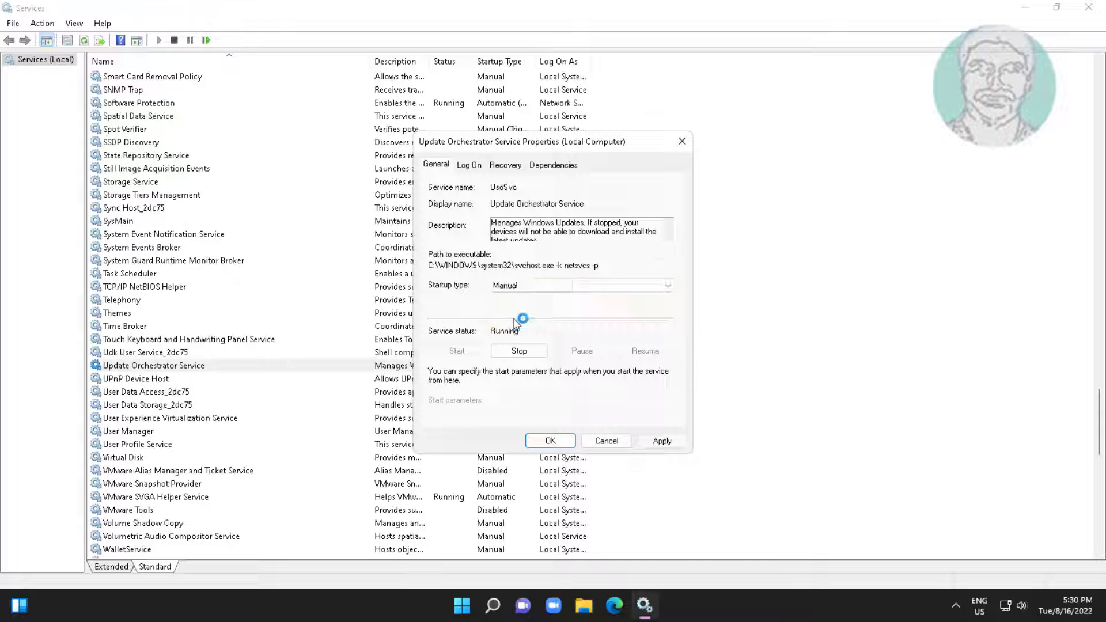
left_click(518, 351)
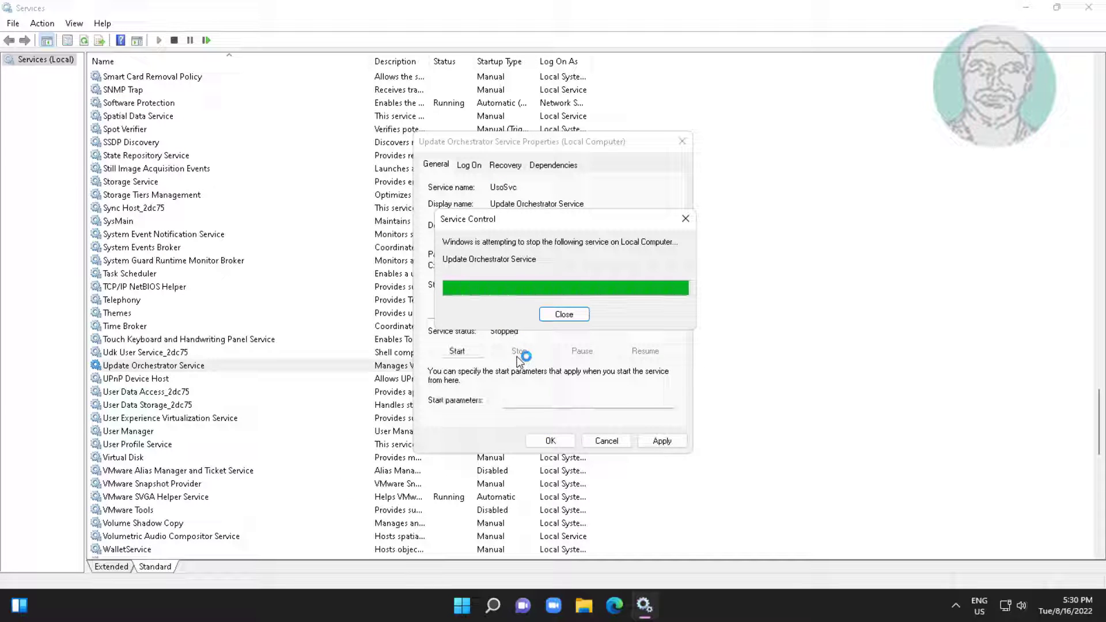
left_click(551, 440)
left_click(1025, 12)
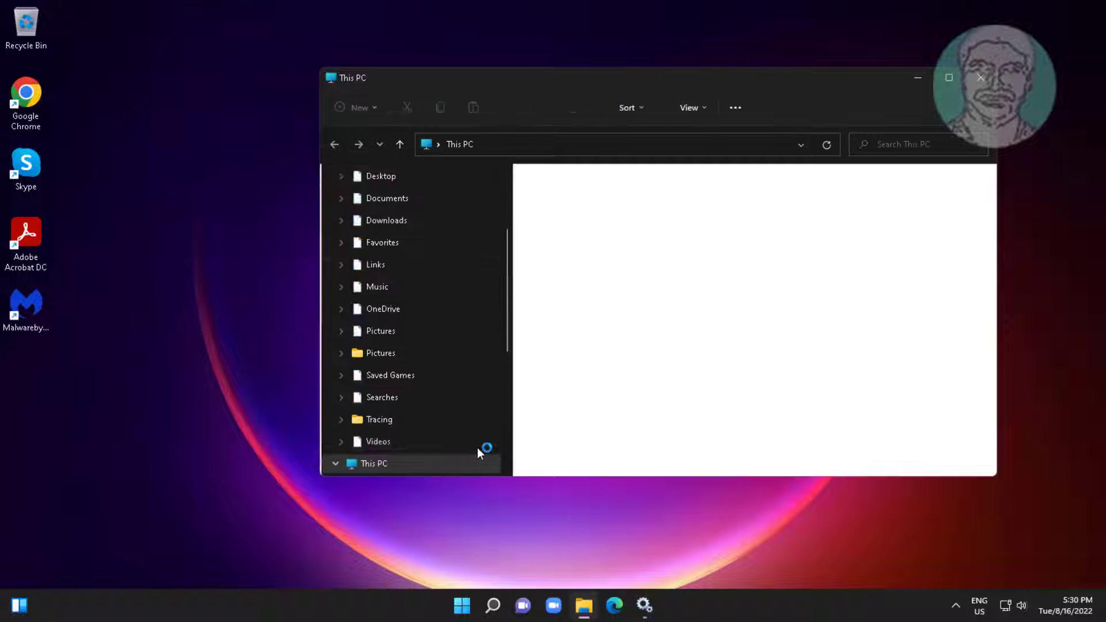
Browse to the C:\Windows folder in File Explorer
double_click(610, 331)
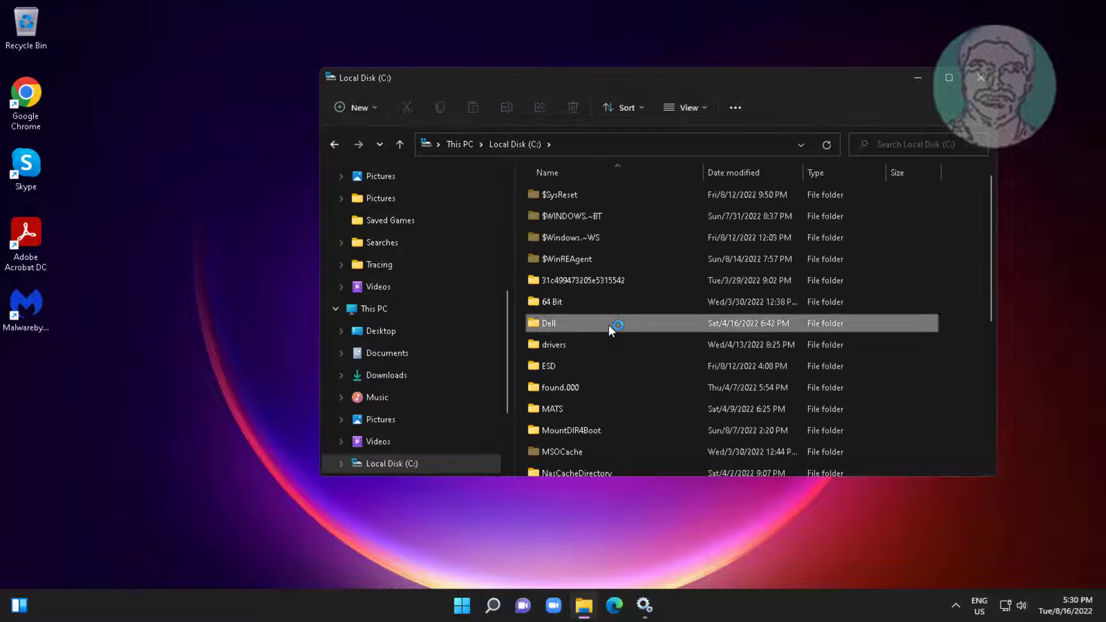
key("w")
double_click(571, 382)
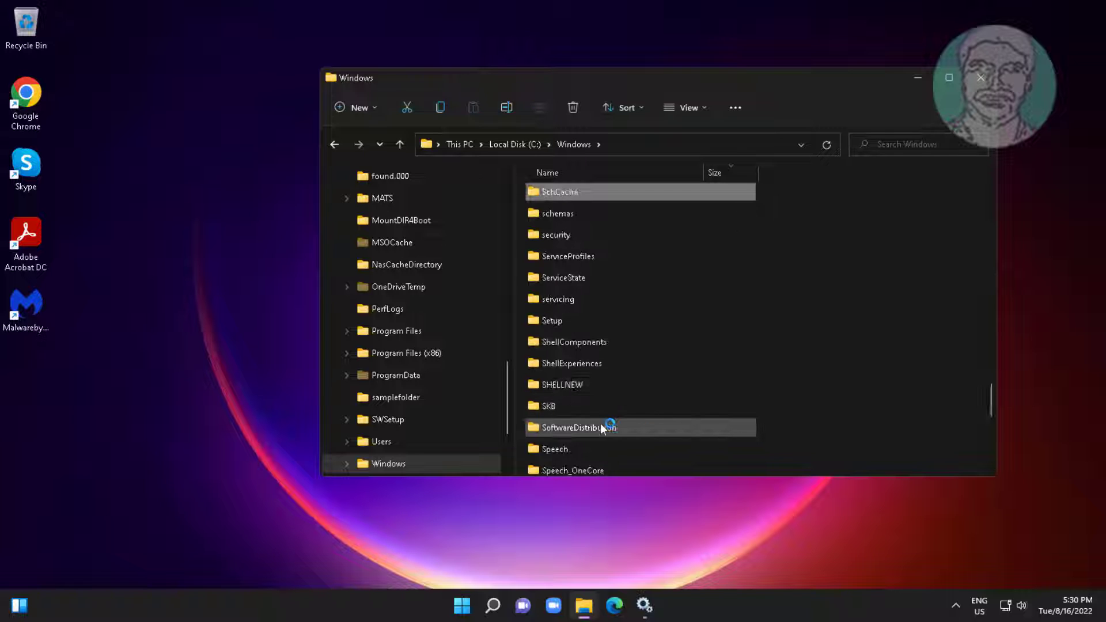
Rename SoftwareDistribution to SoftwareDistribution_OLD with admin approval, then close File Explorer
right_click(645, 426)
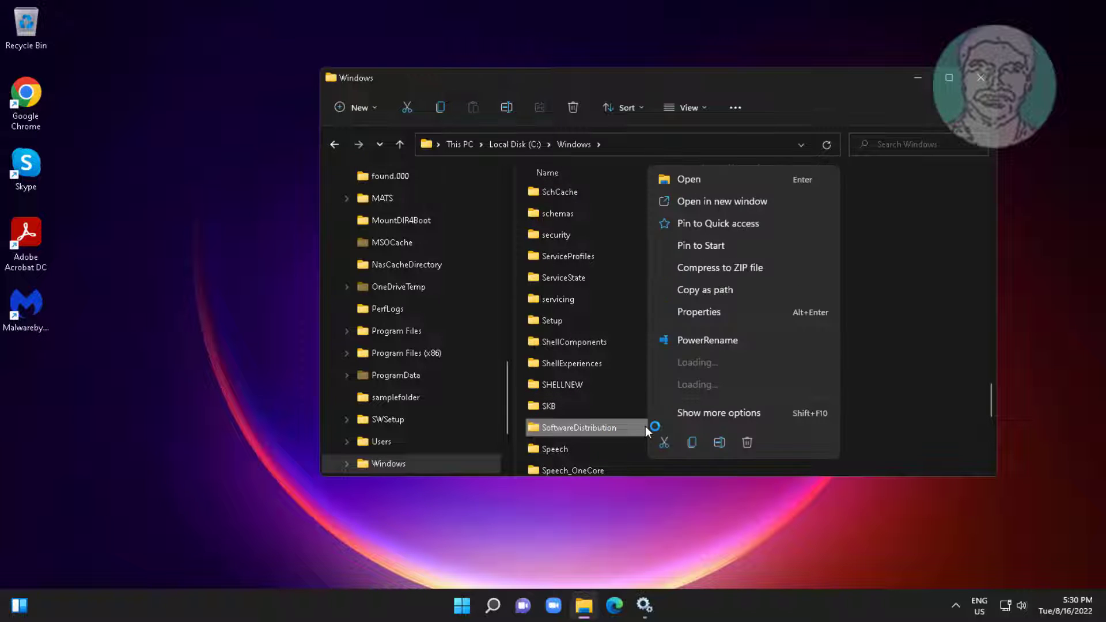
left_click(725, 443)
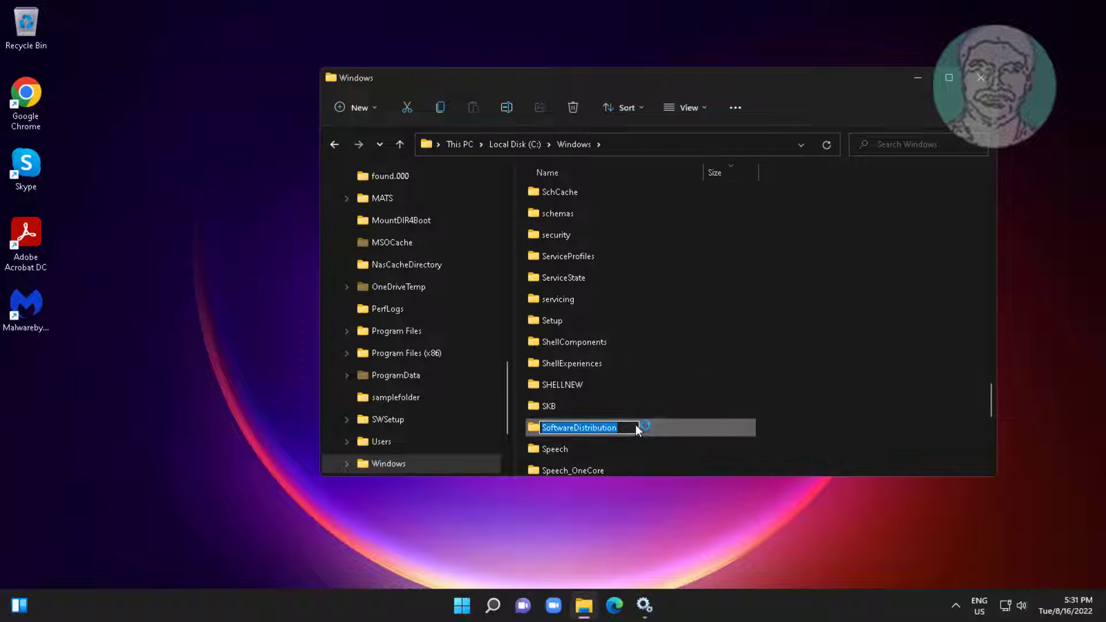
key("End")
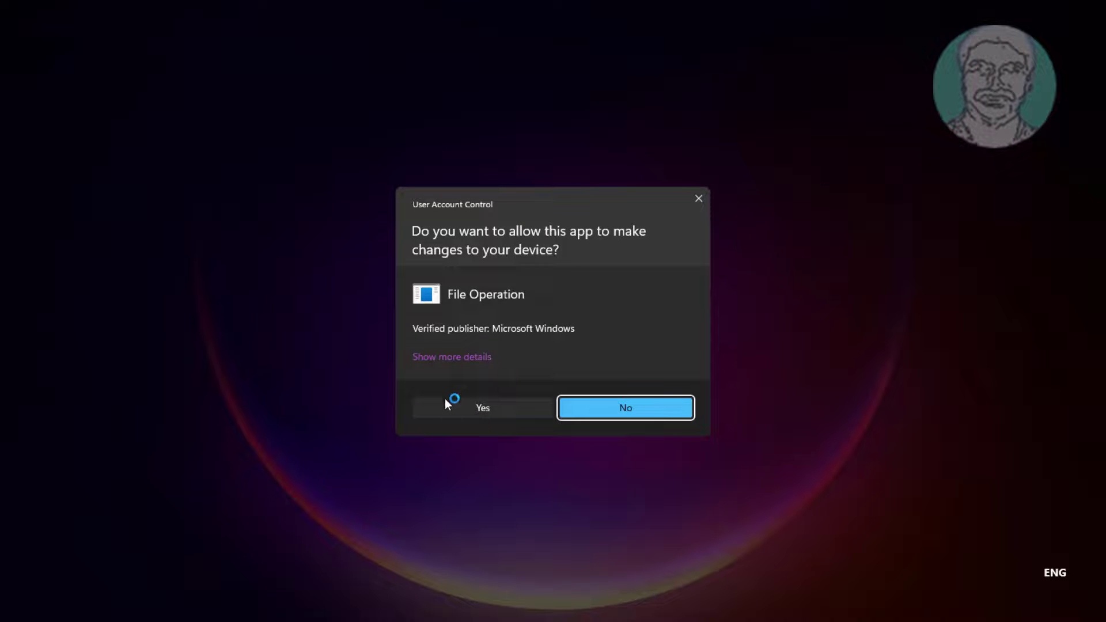
left_click(445, 402)
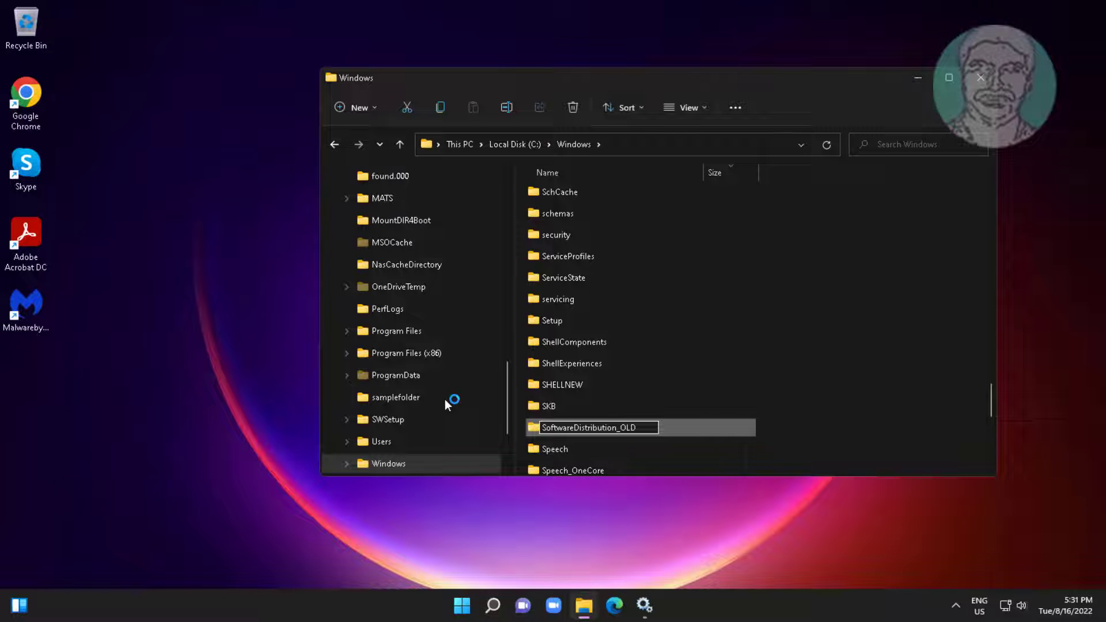
left_click(981, 76)
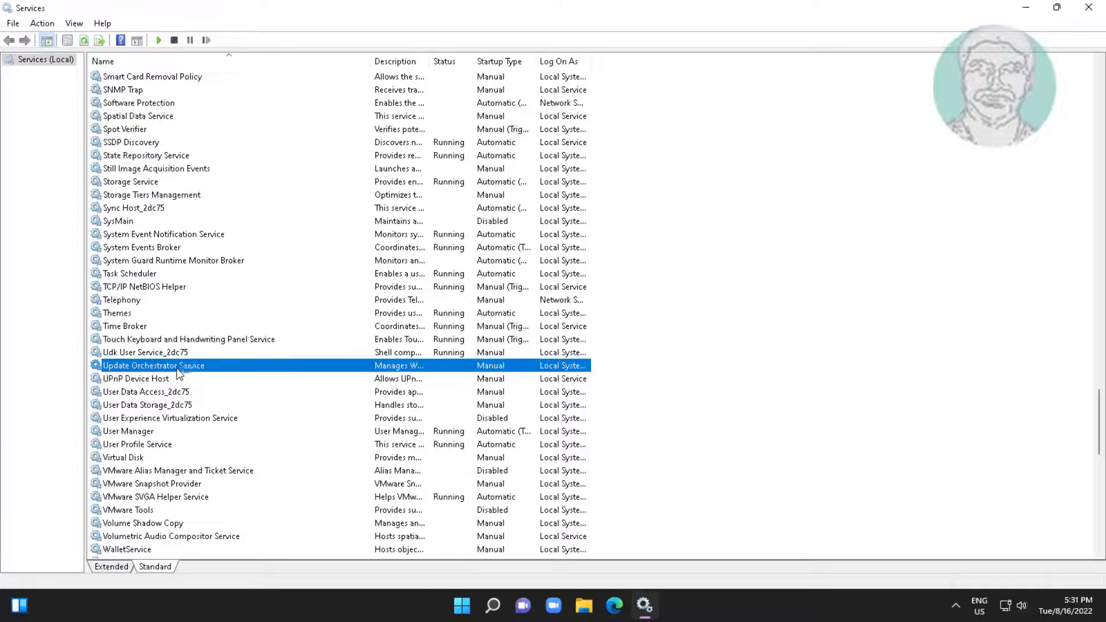
Set Update Orchestrator Service startup to Automatic, start it, and apply the change
double_click(180, 370)
left_click(579, 285)
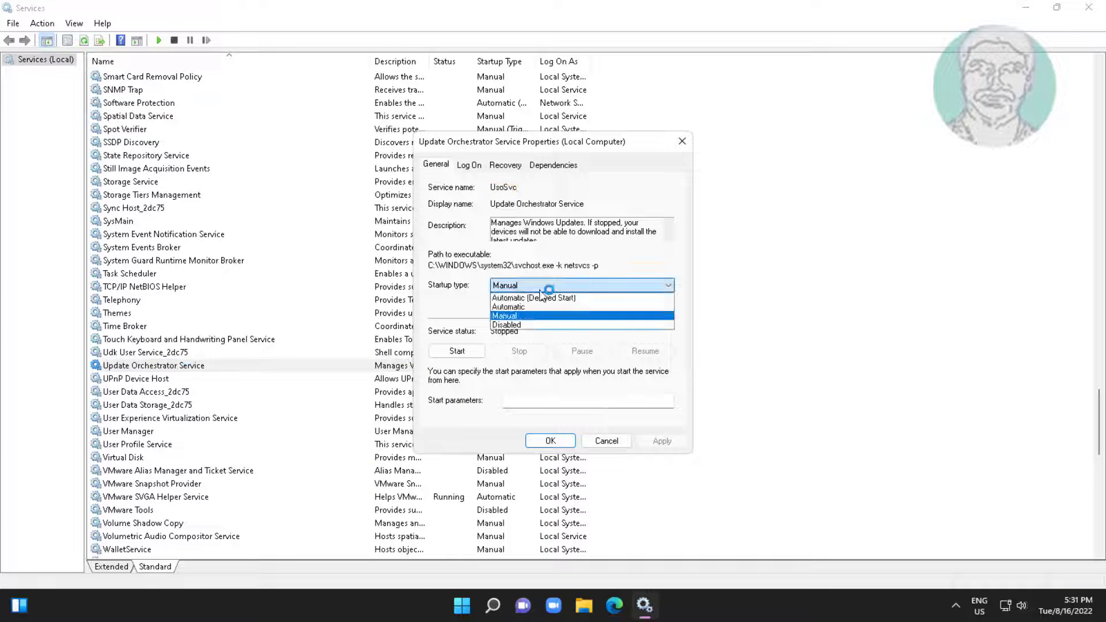
left_click(534, 307)
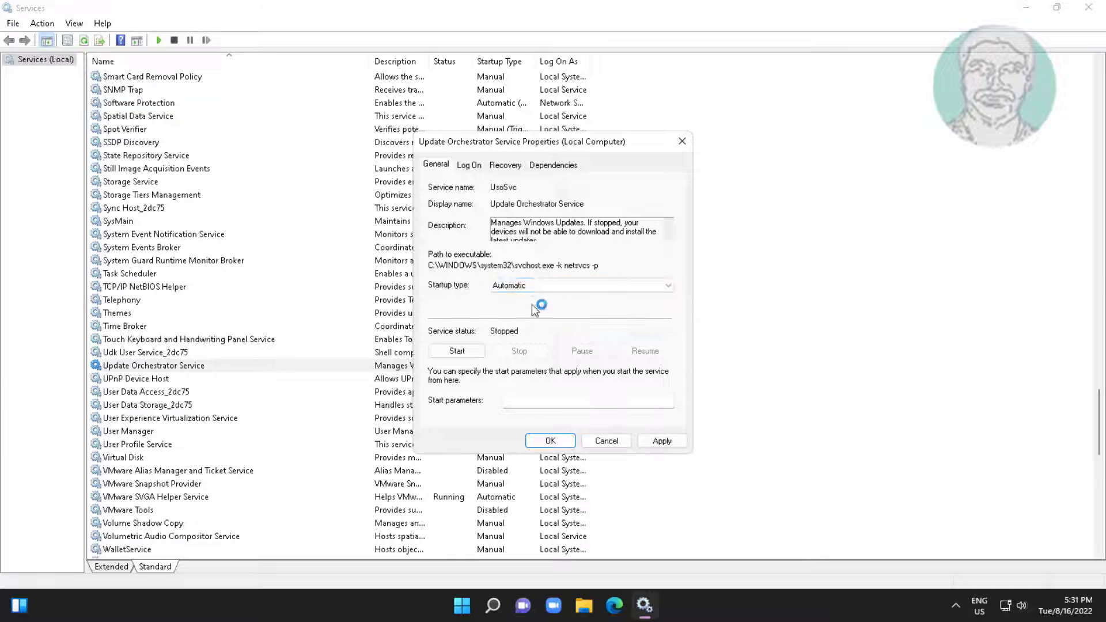
left_click(461, 350)
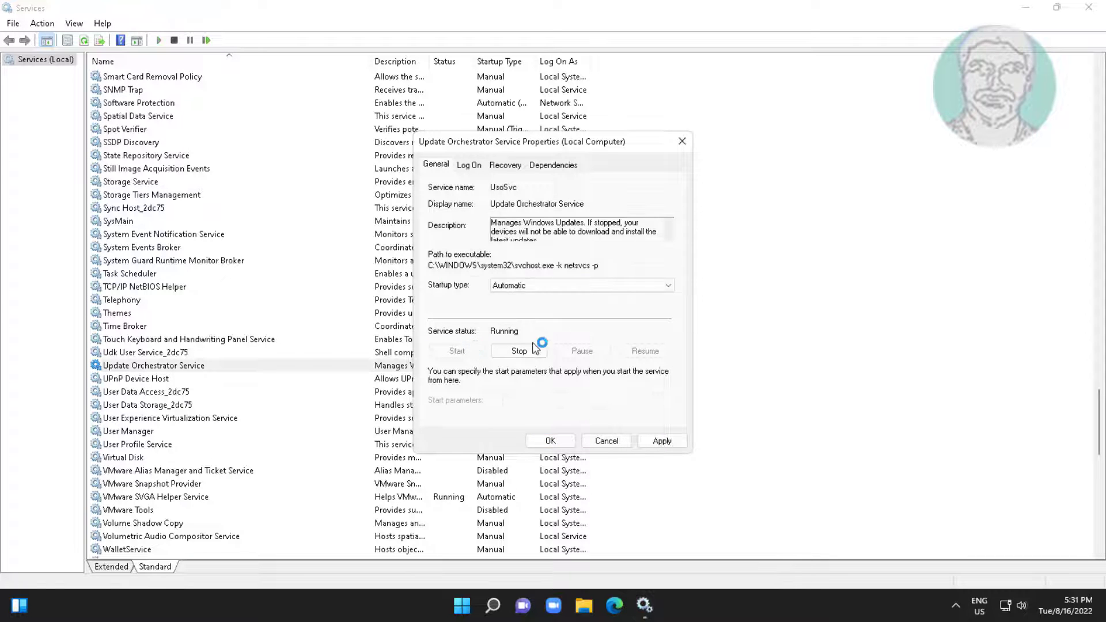
left_click(663, 442)
left_click(553, 442)
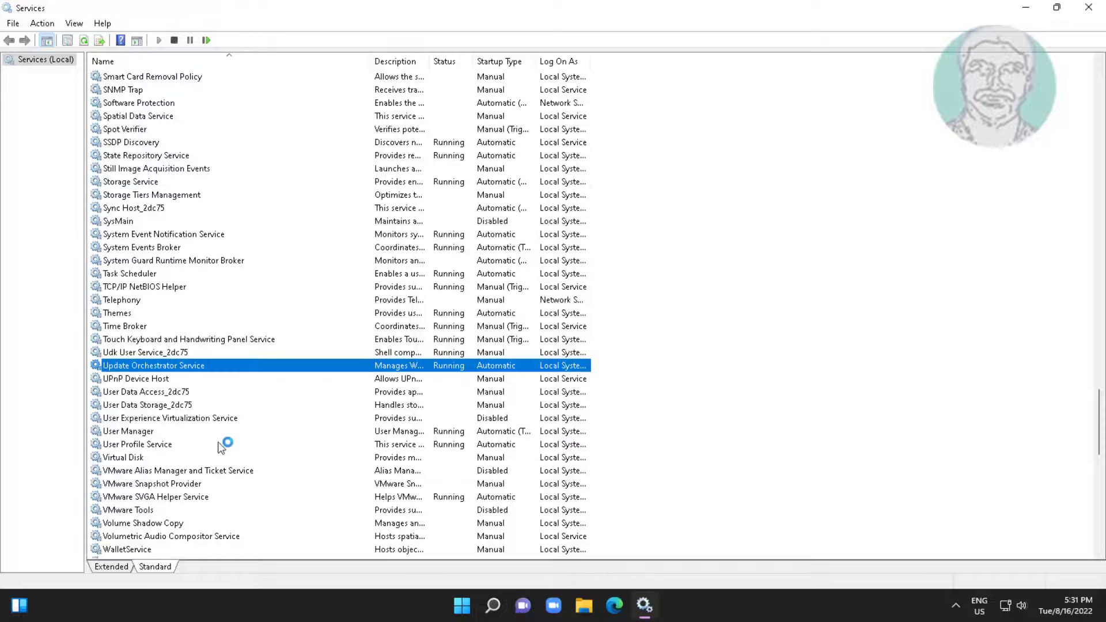
Set the Windows Update service startup to Automatic, start it, and apply the change
key("w")
scroll(184, 447, "down", 6)
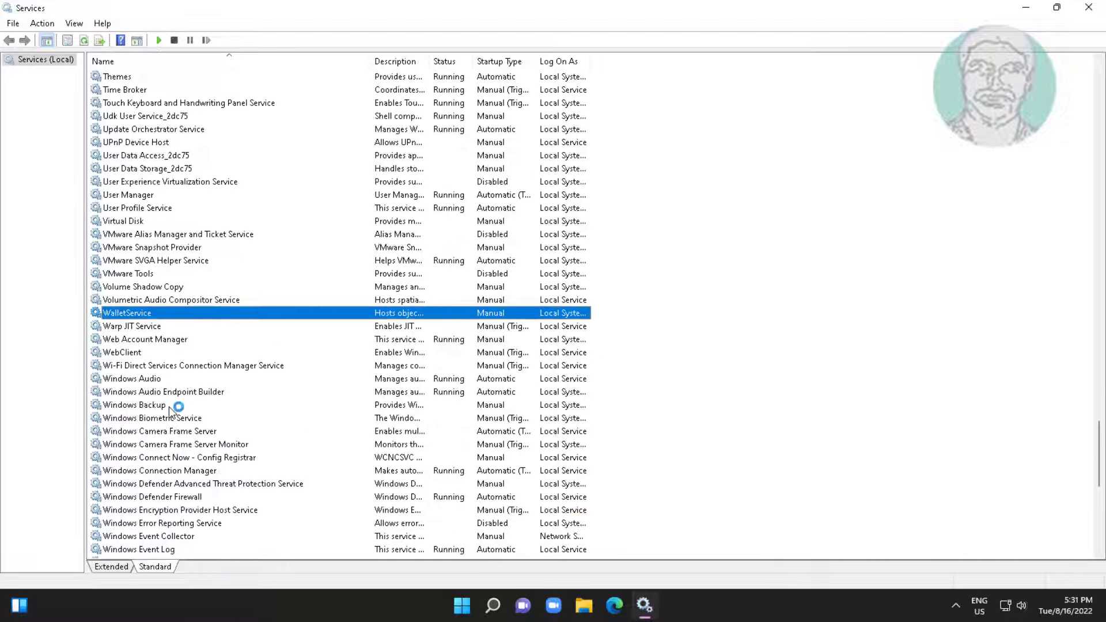
scroll(169, 428, "down", 6)
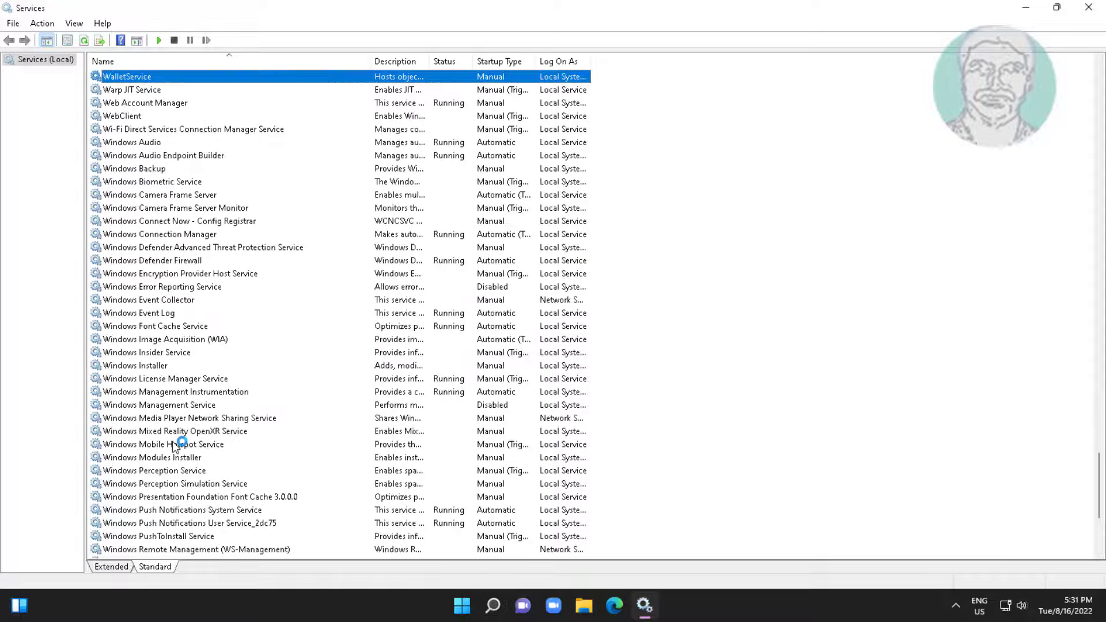
scroll(186, 446, "down", 5)
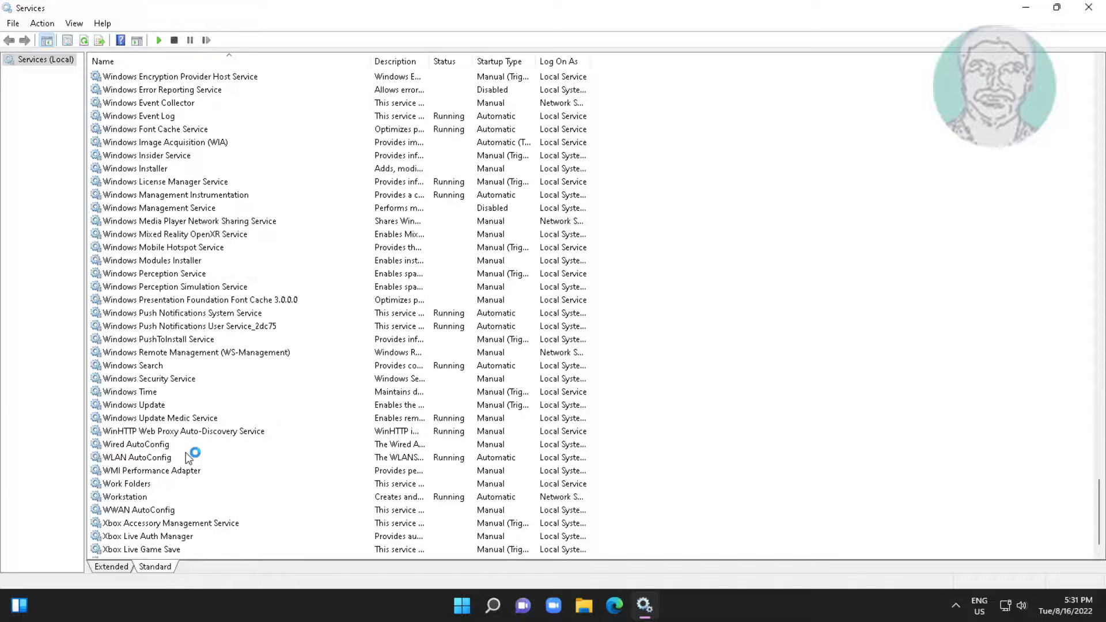
double_click(154, 406)
left_click(563, 286)
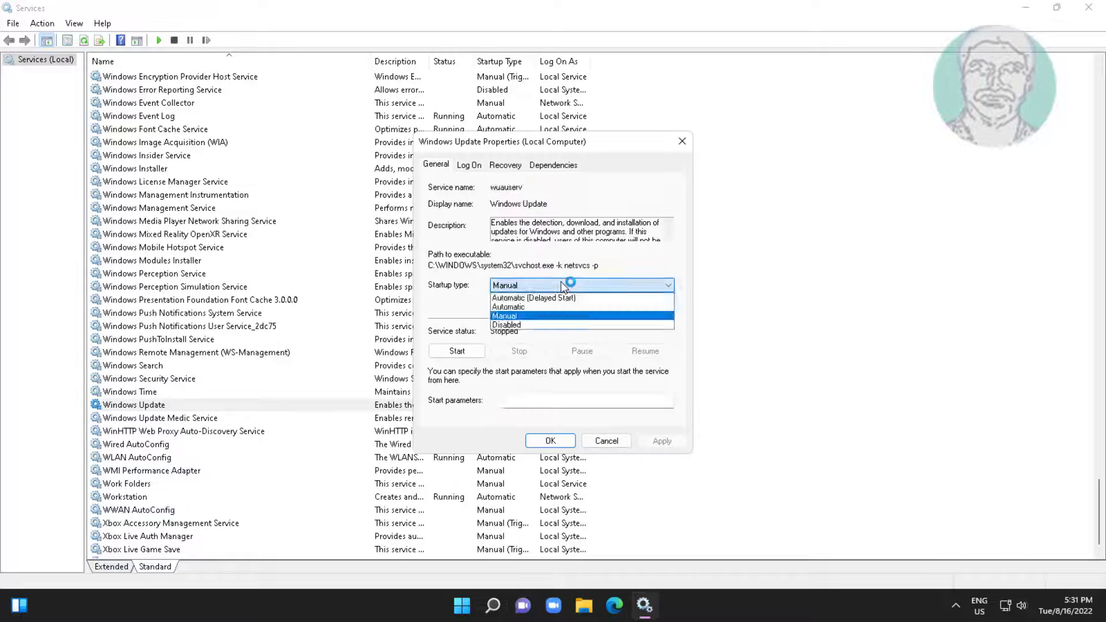
left_click(506, 308)
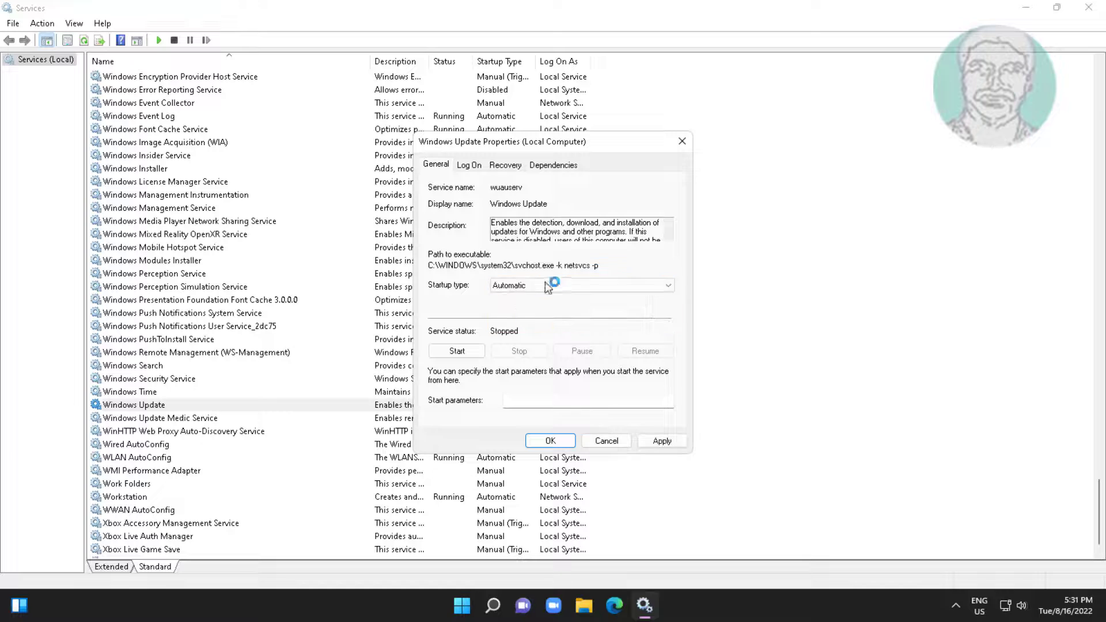
left_click(458, 353)
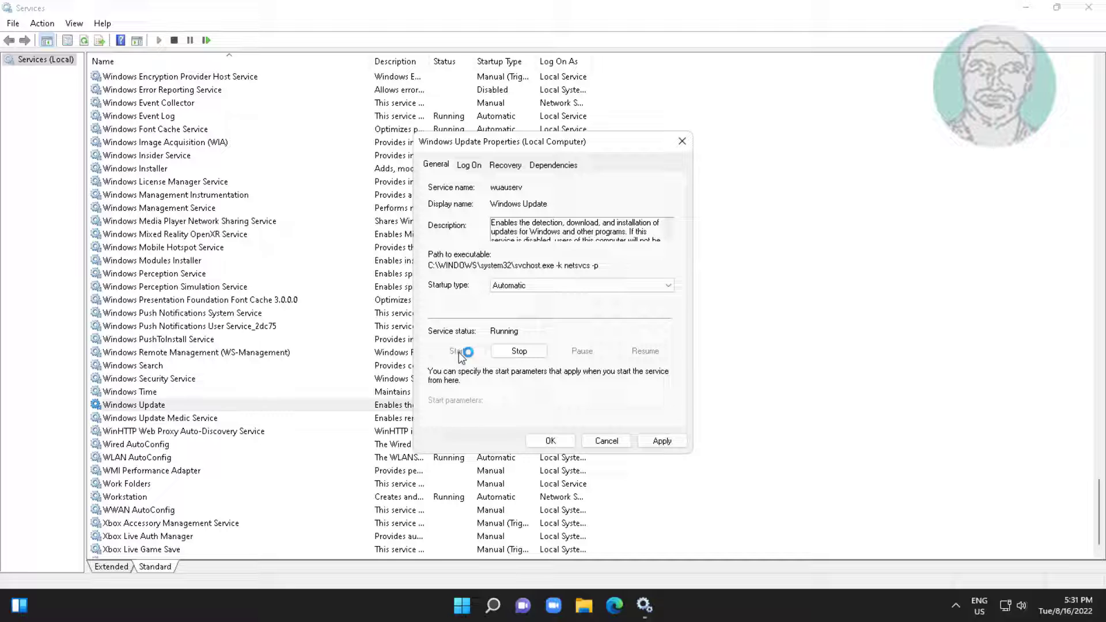
left_click(663, 442)
left_click(550, 441)
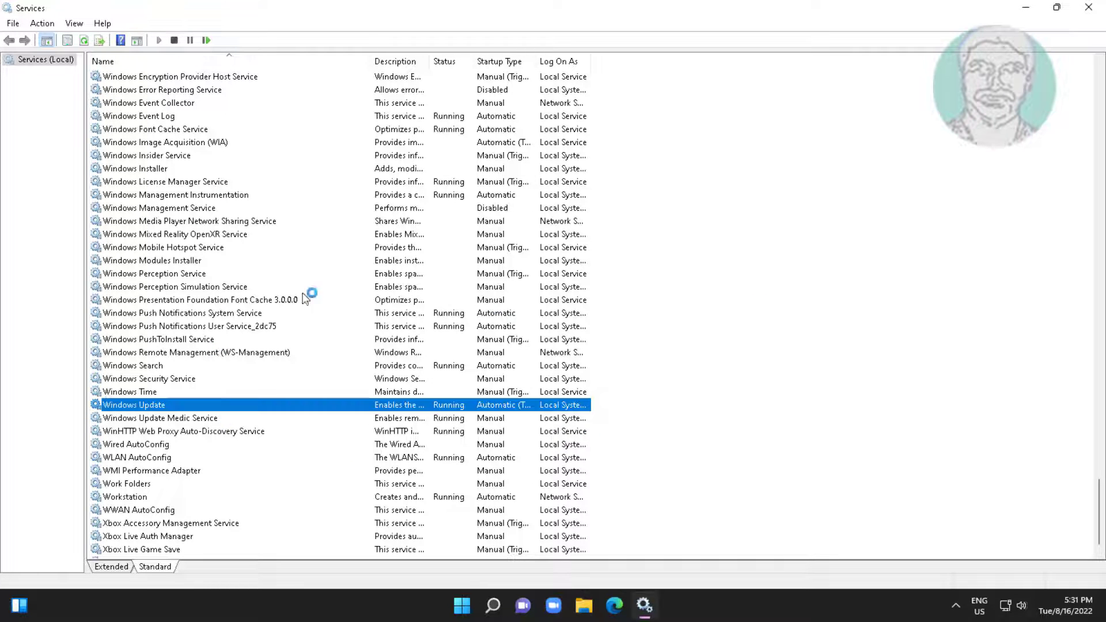
Close the Services window and open the Start menu
left_click(1088, 7)
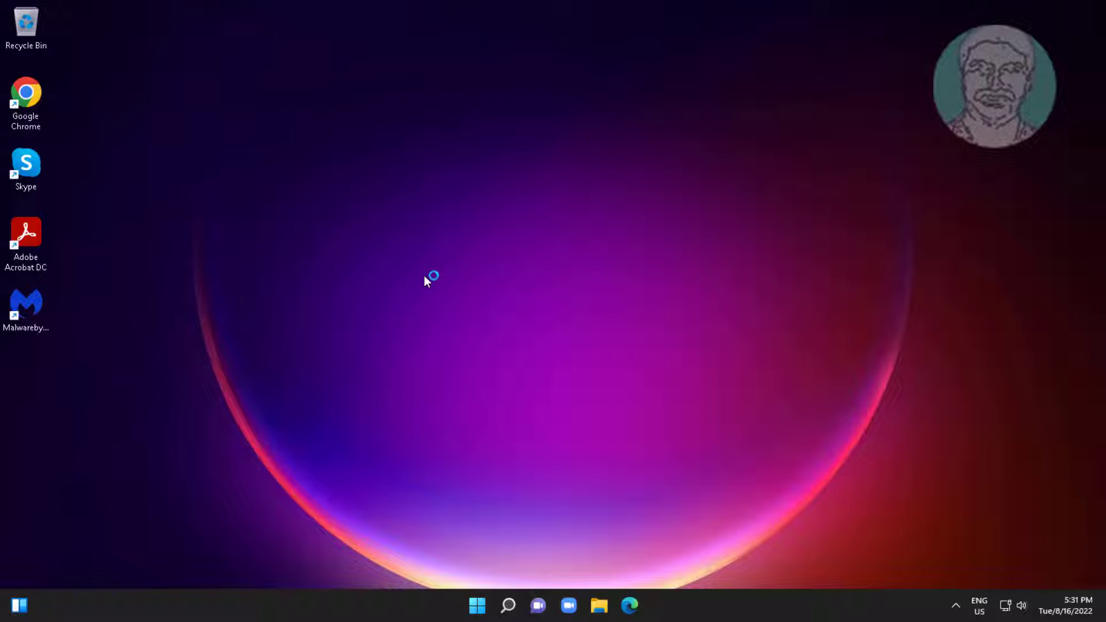
left_click(482, 602)
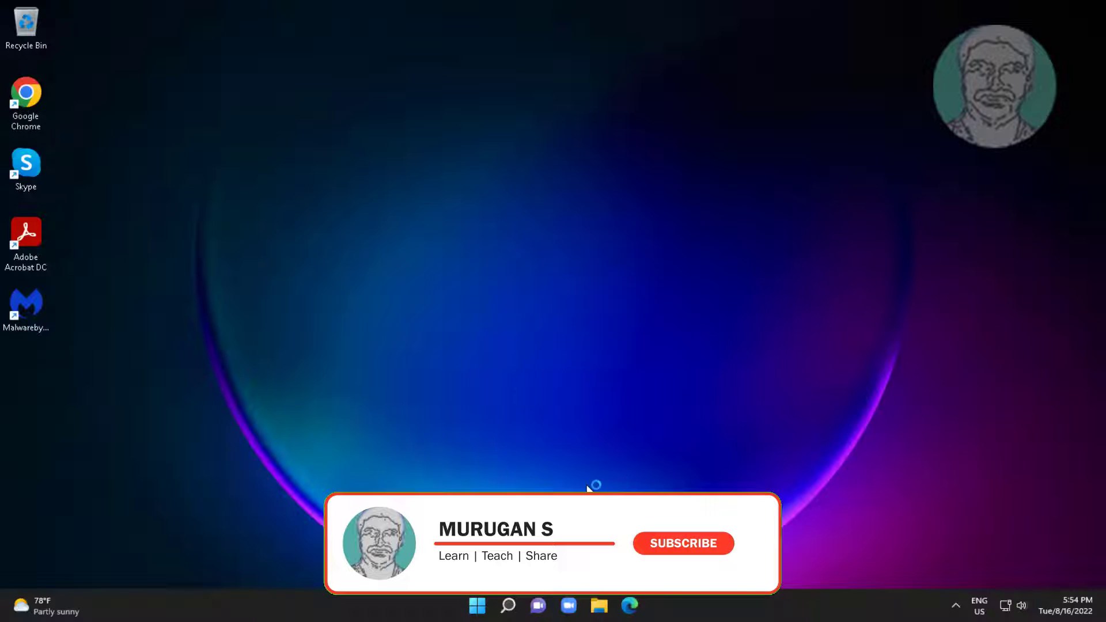
Reopen Settings and run Check for updates on the Windows Update page
left_click(477, 605)
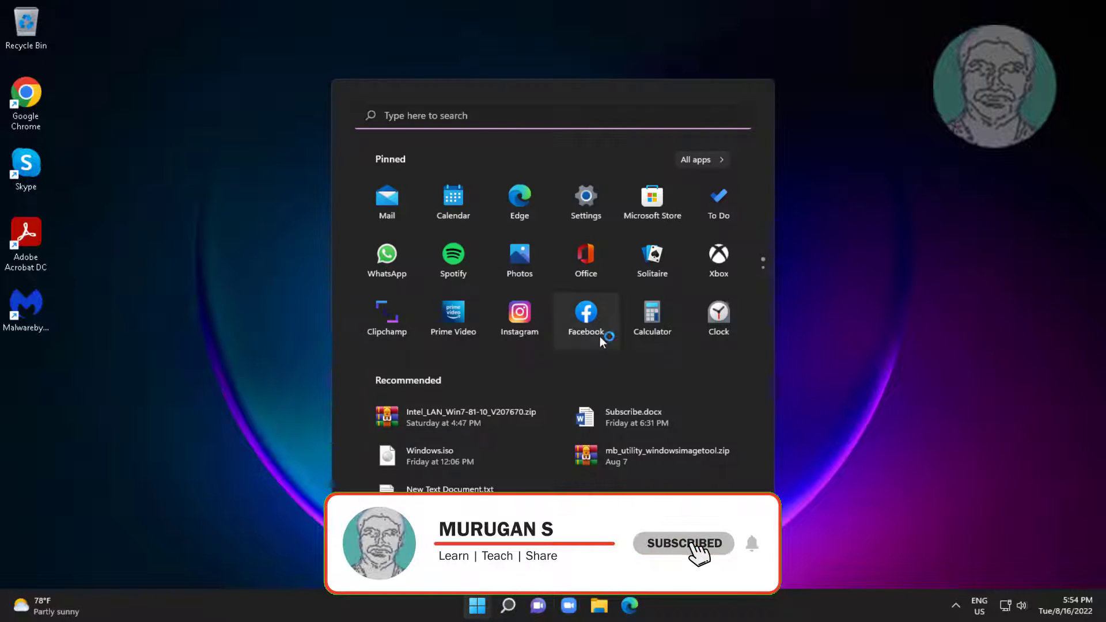
left_click(583, 207)
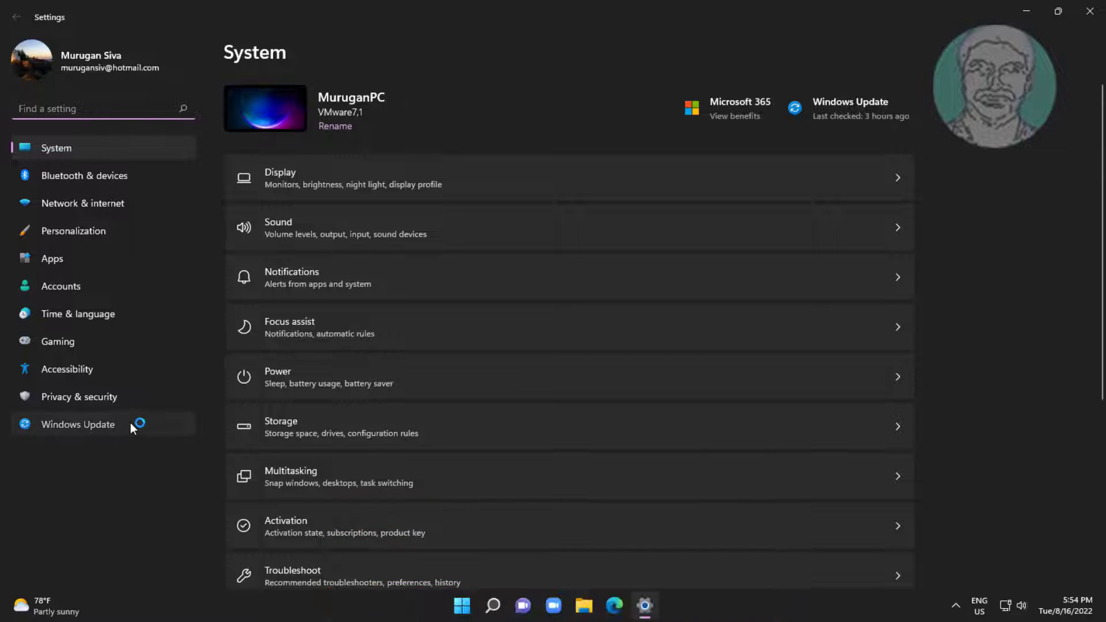
left_click(131, 423)
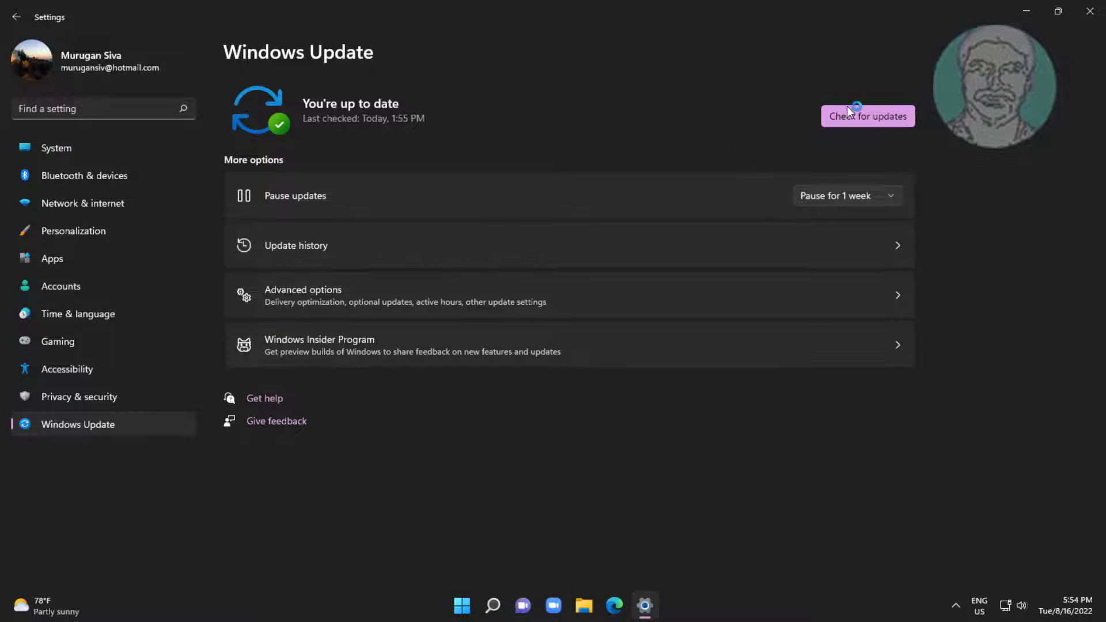
left_click(846, 107)
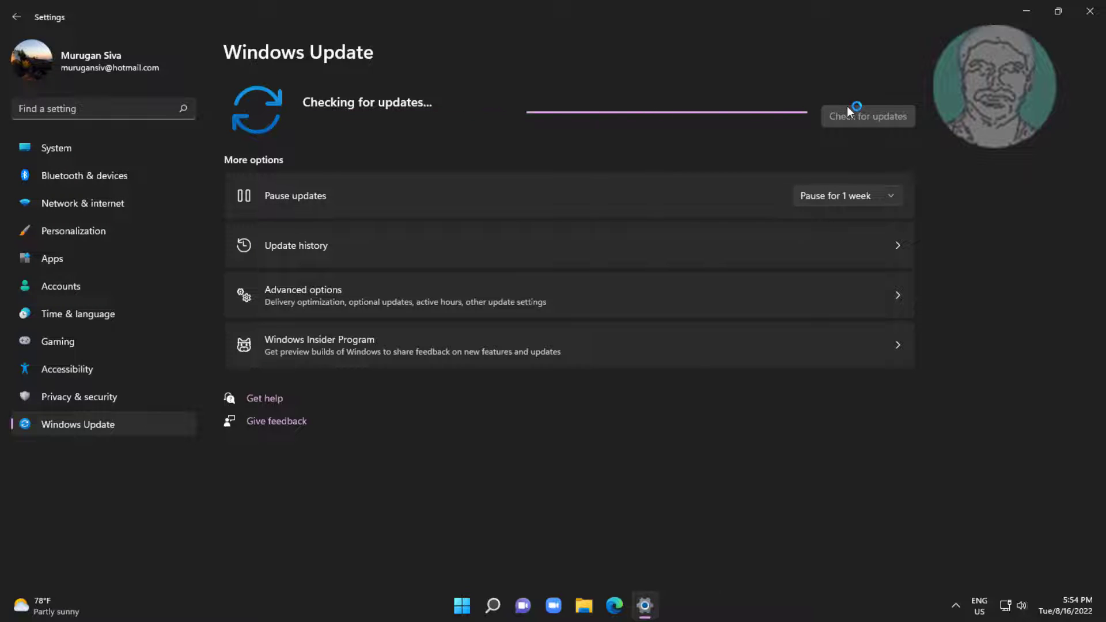